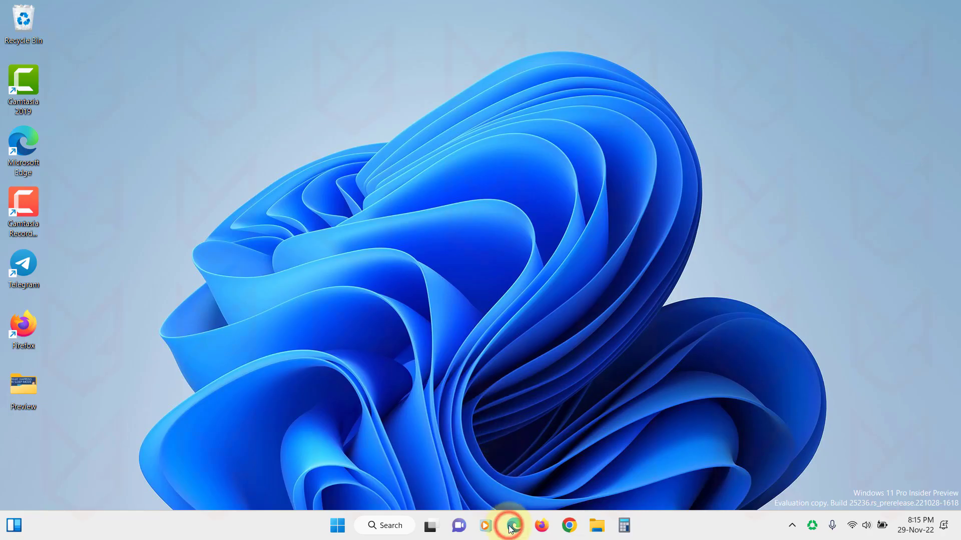
- Launch Edge and go to Settings > Privacy, search, and services
click(512, 526)
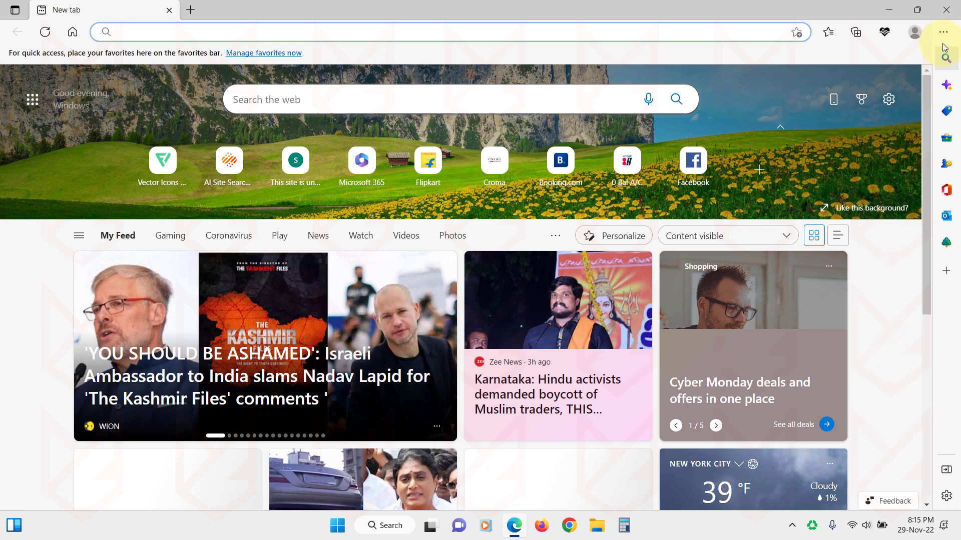
click(944, 32)
click(774, 436)
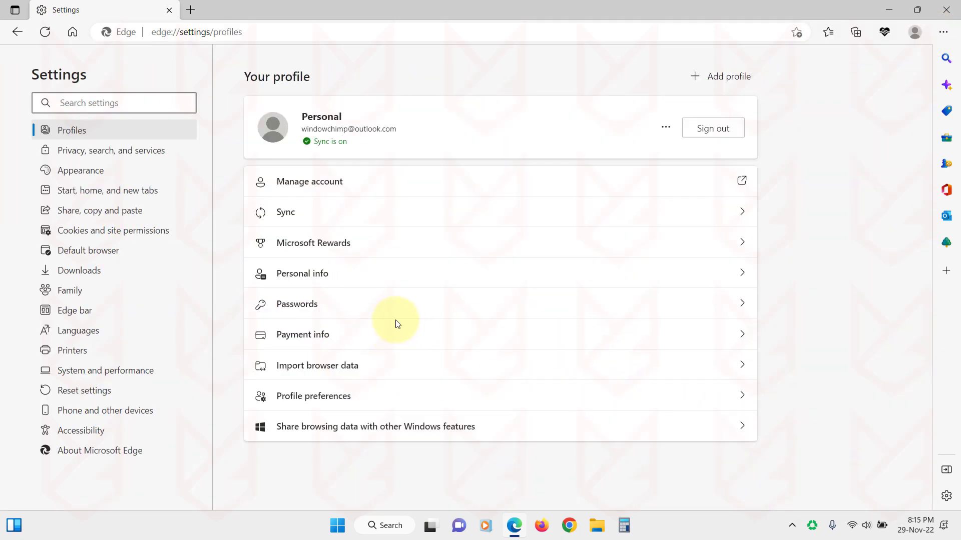
click(105, 152)
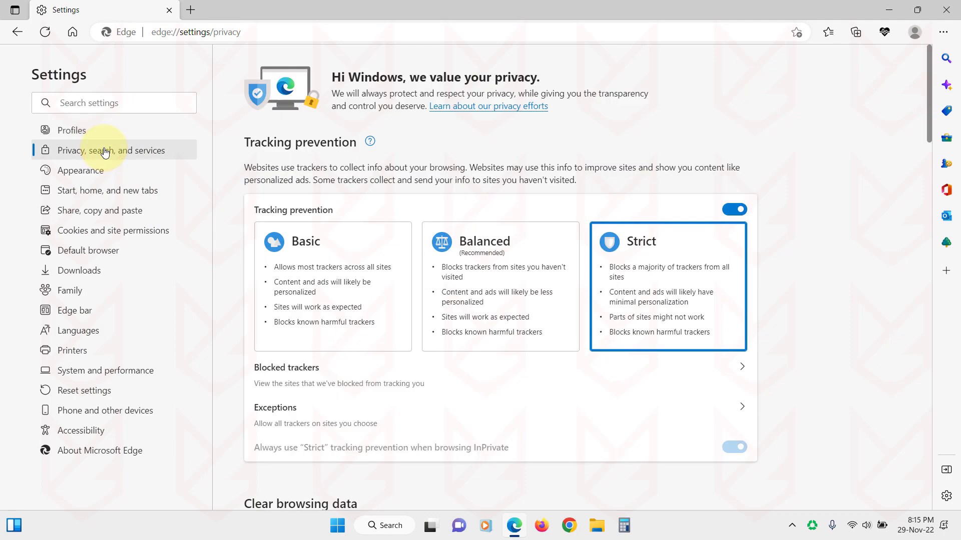
- Switch tracking prevention from Strict to Balanced
click(730, 210)
click(734, 212)
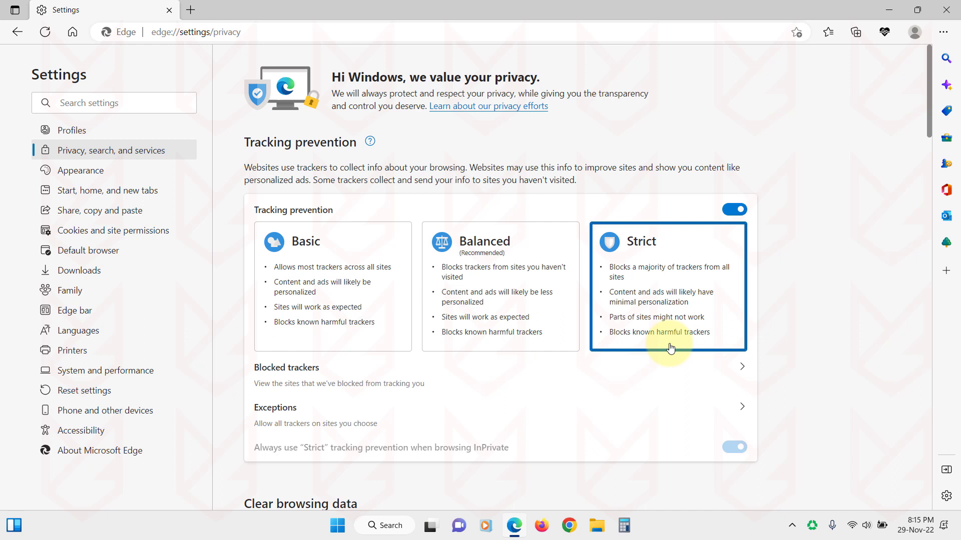
click(478, 348)
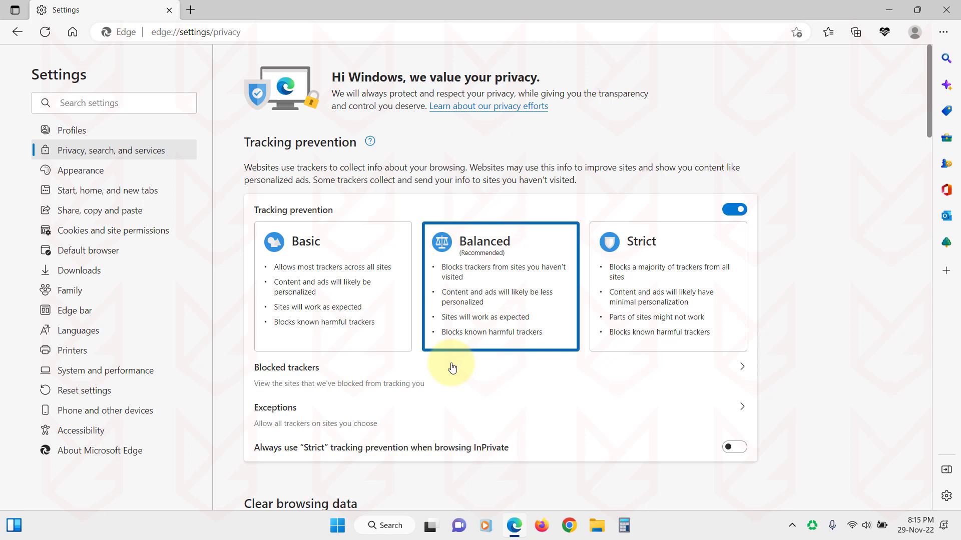
- Review the list of 1,179 blocked trackers and return to privacy settings
click(352, 377)
scroll(364, 379, down, 4)
scroll(371, 378, up, 4)
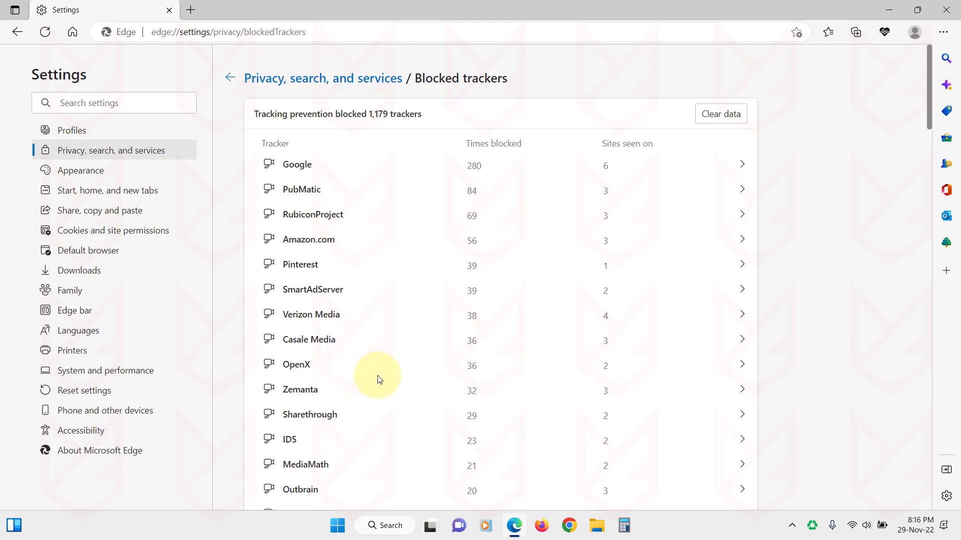
click(342, 86)
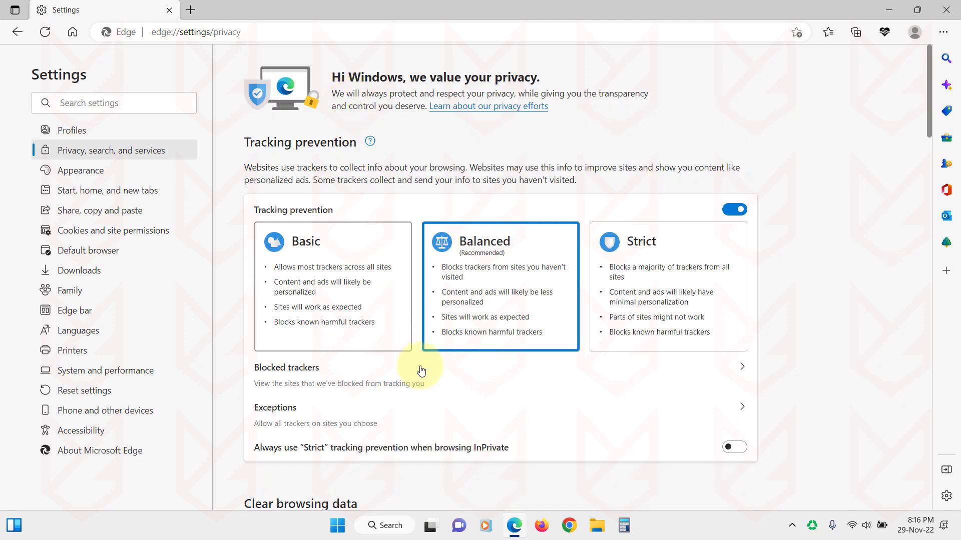
- Check the tracking prevention Exceptions list and cancel adding a site, leaving it empty
scroll(385, 395, down, 1)
click(320, 355)
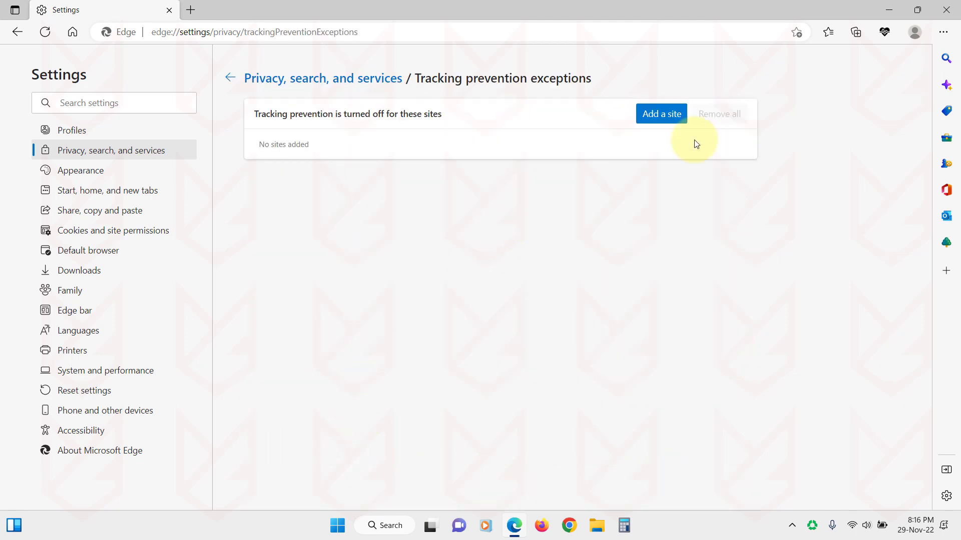
click(660, 118)
click(534, 320)
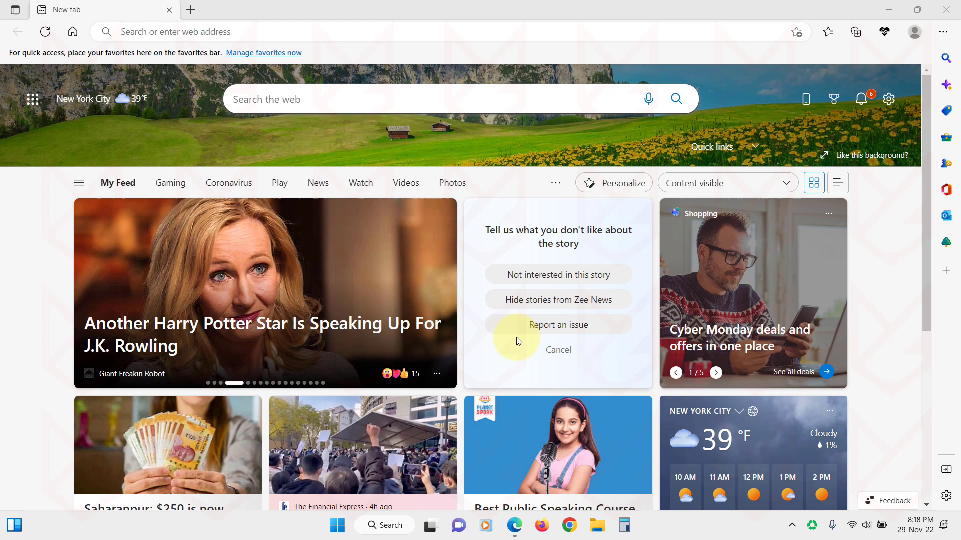
click(943, 34)
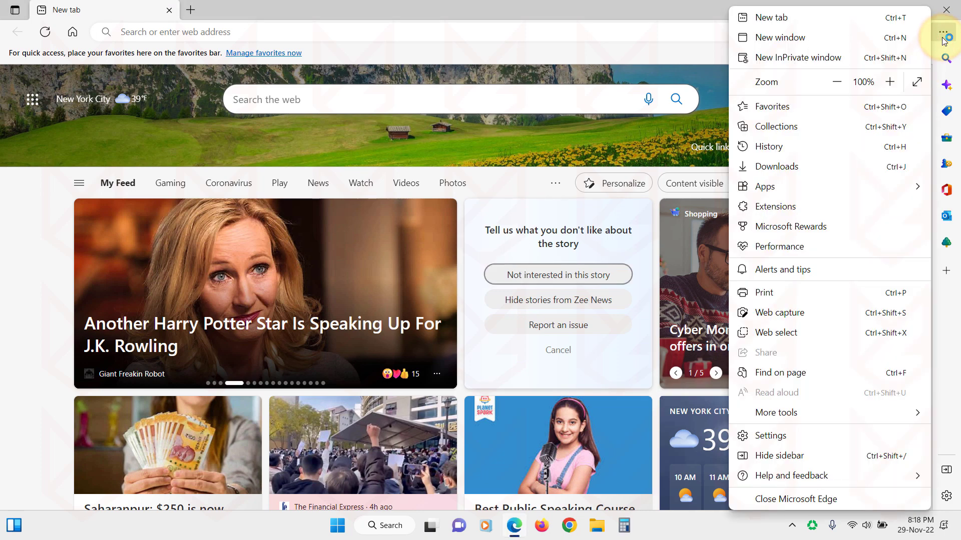
click(770, 431)
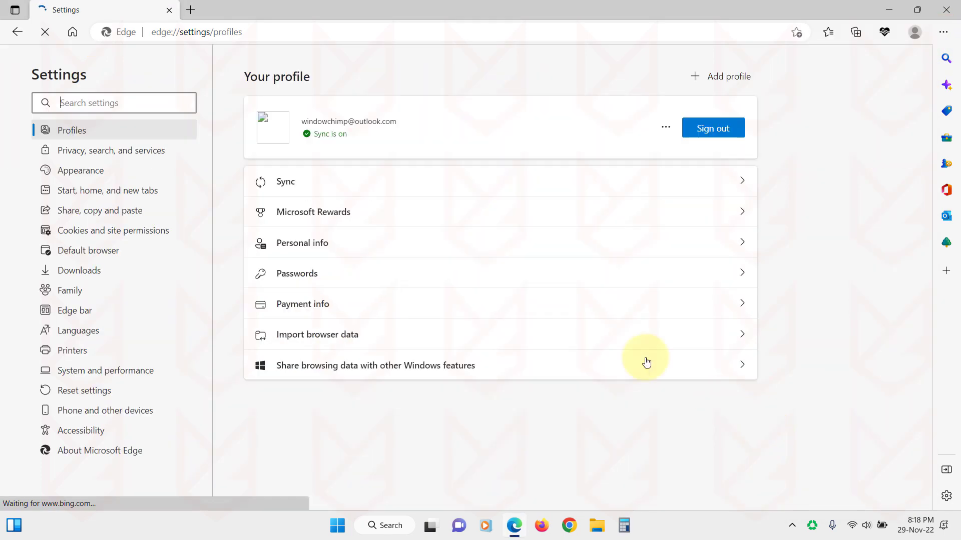
click(156, 151)
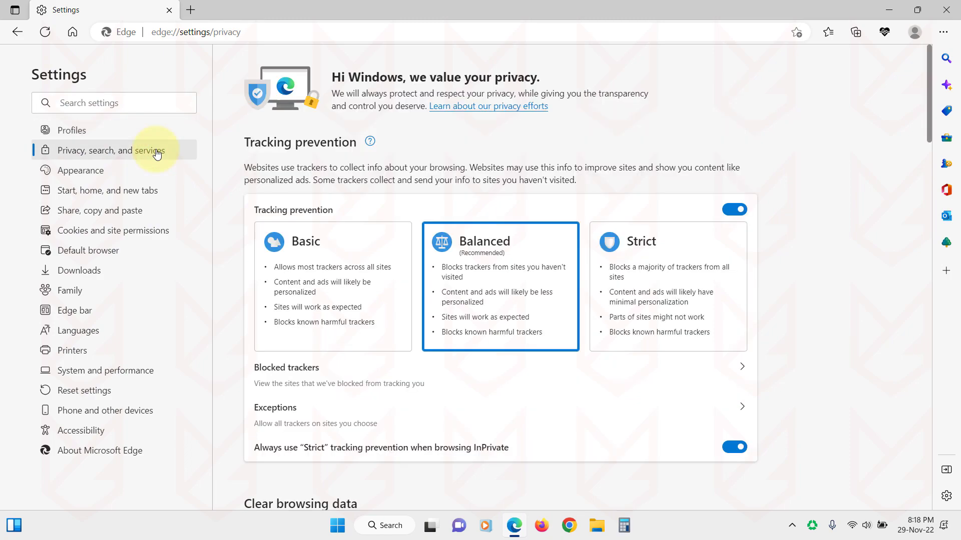
scroll(485, 388, down, 5)
scroll(485, 388, down, 5)
scroll(485, 388, down, 5)
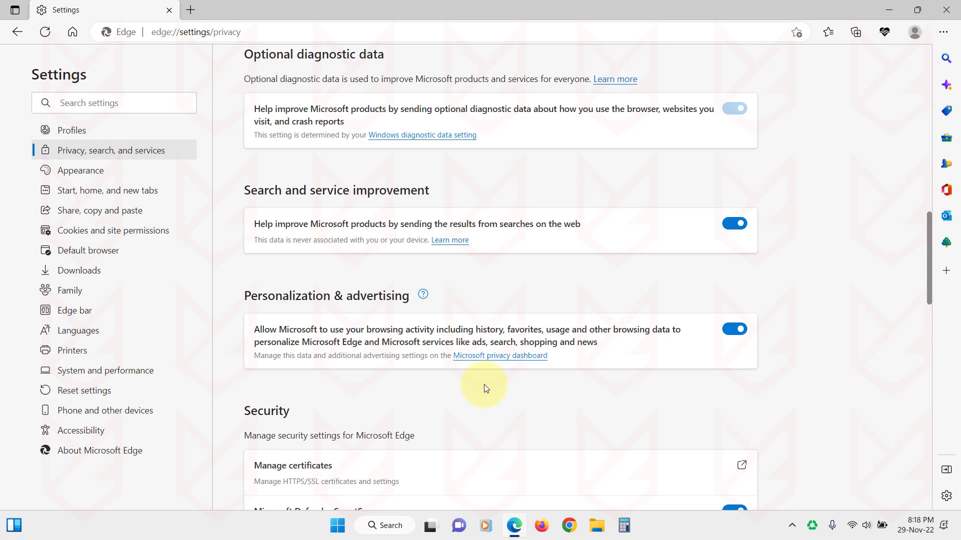
scroll(484, 388, down, 3)
scroll(466, 351, down, 3)
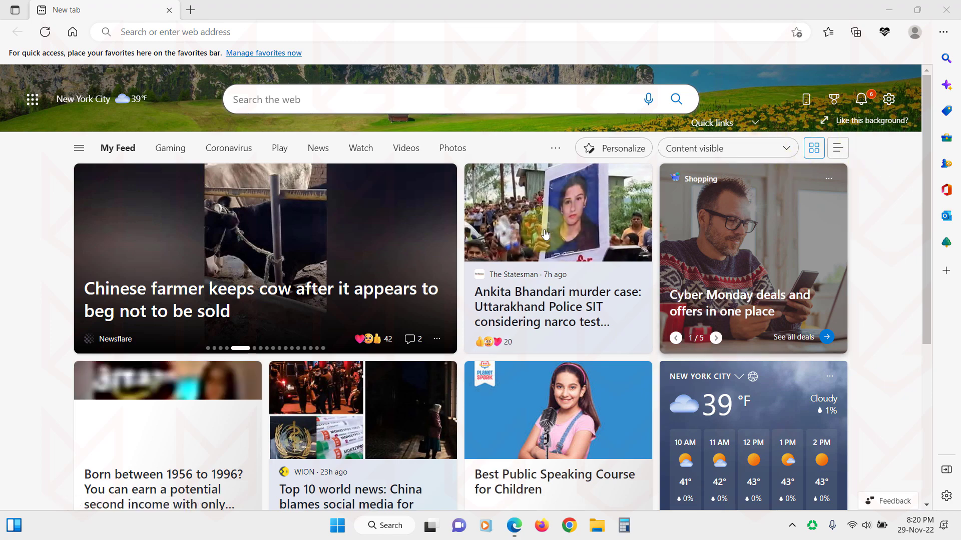
- Reopen Edge's Privacy, search, and services settings
click(944, 33)
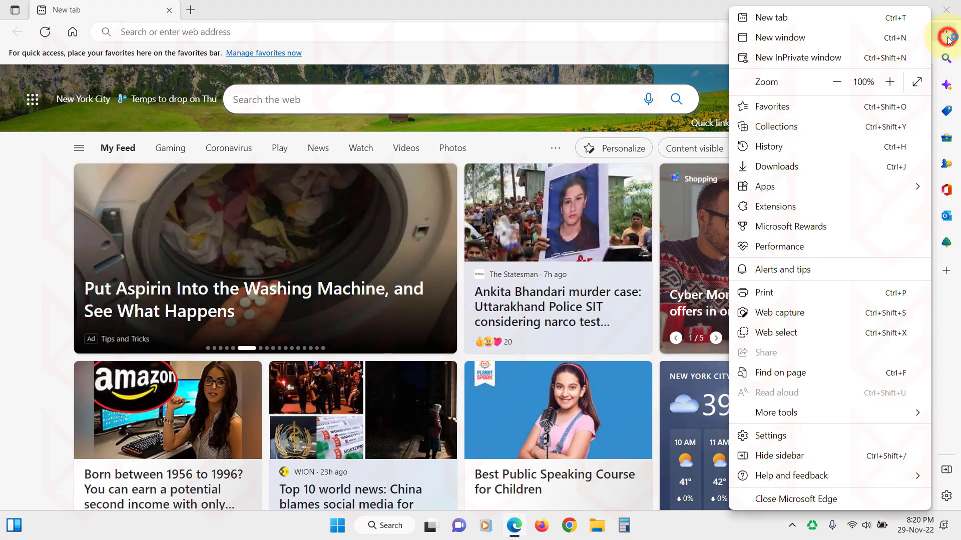
click(766, 436)
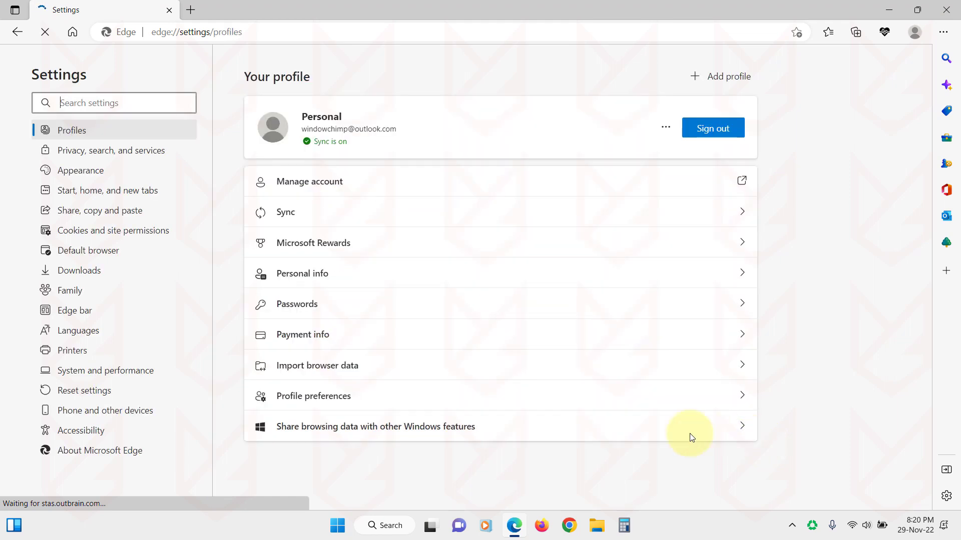
click(128, 150)
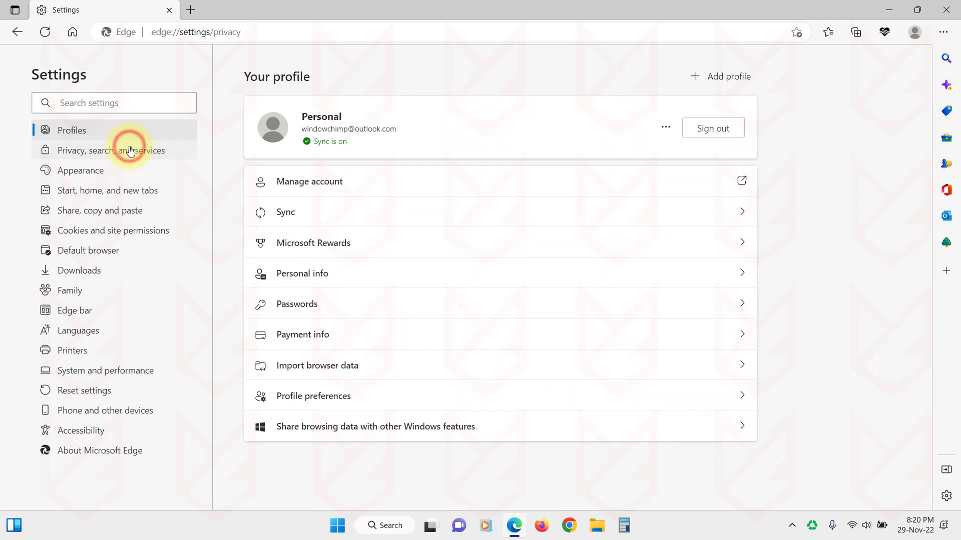
- Turn on 'Enhance your security on the web' and change its level from Basic to Balanced
scroll(460, 248, down, 2)
scroll(461, 249, down, 10)
scroll(445, 272, down, 5)
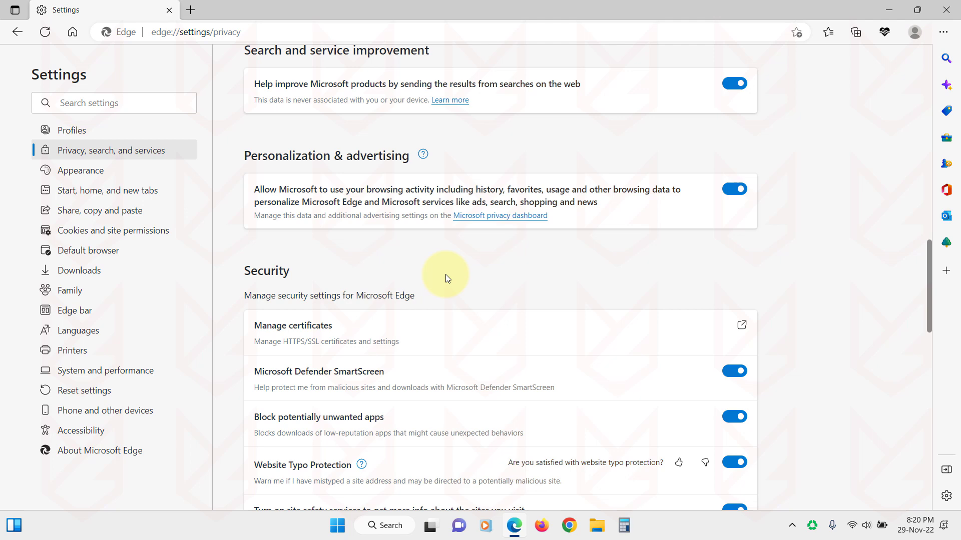
scroll(446, 278, down, 1)
scroll(380, 328, down, 4)
scroll(405, 322, down, 2)
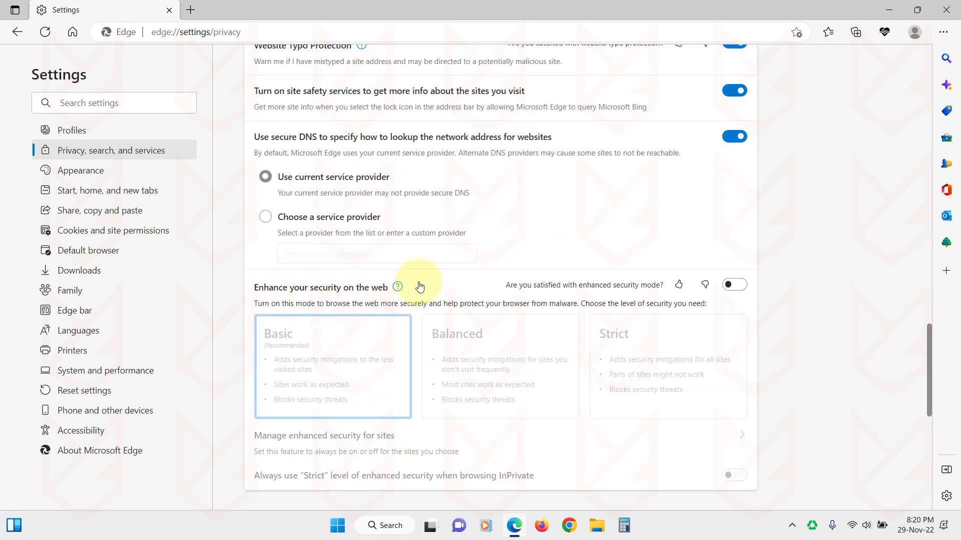
click(740, 287)
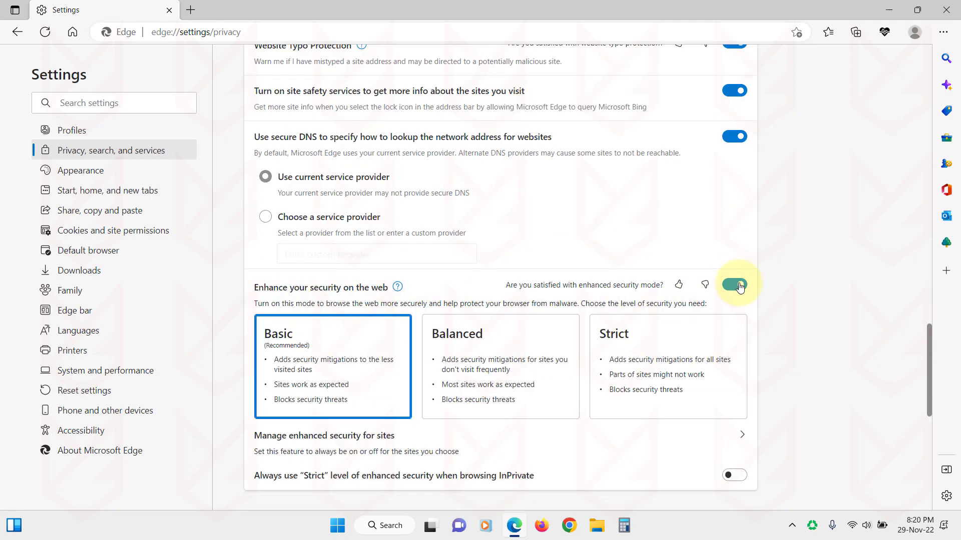
scroll(365, 293, down, 1)
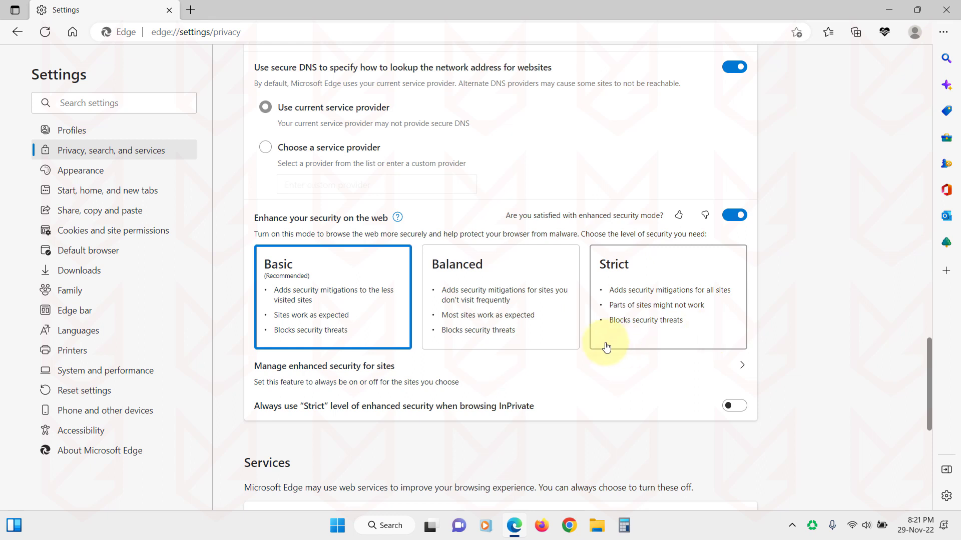
click(511, 335)
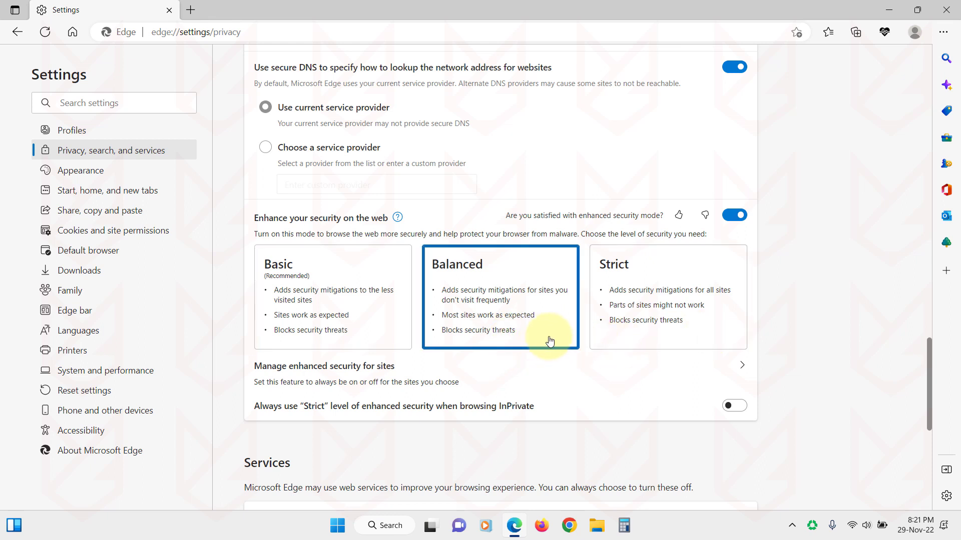
- Leave both per-site enhanced security lists empty and enable 'Always use Strict in InPrivate'
click(342, 377)
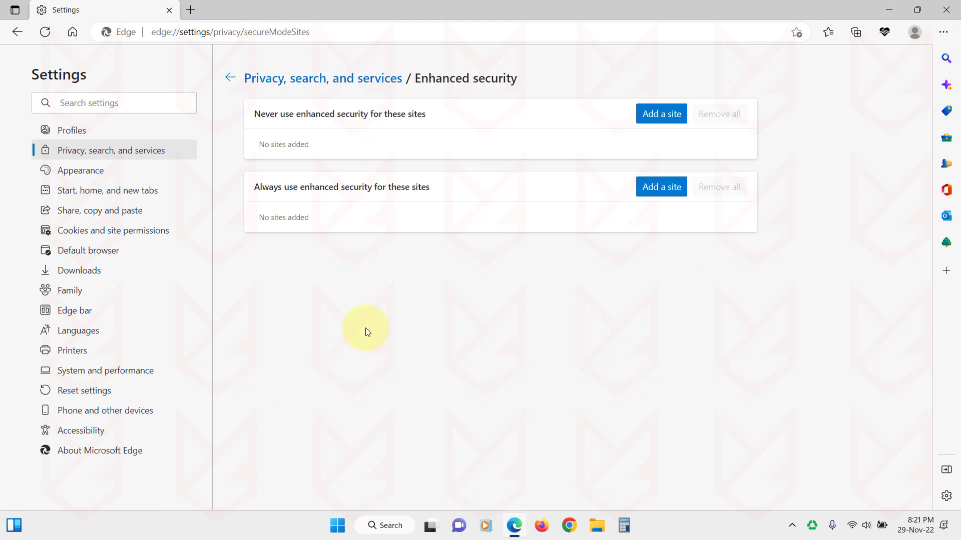
click(661, 113)
click(535, 323)
click(646, 187)
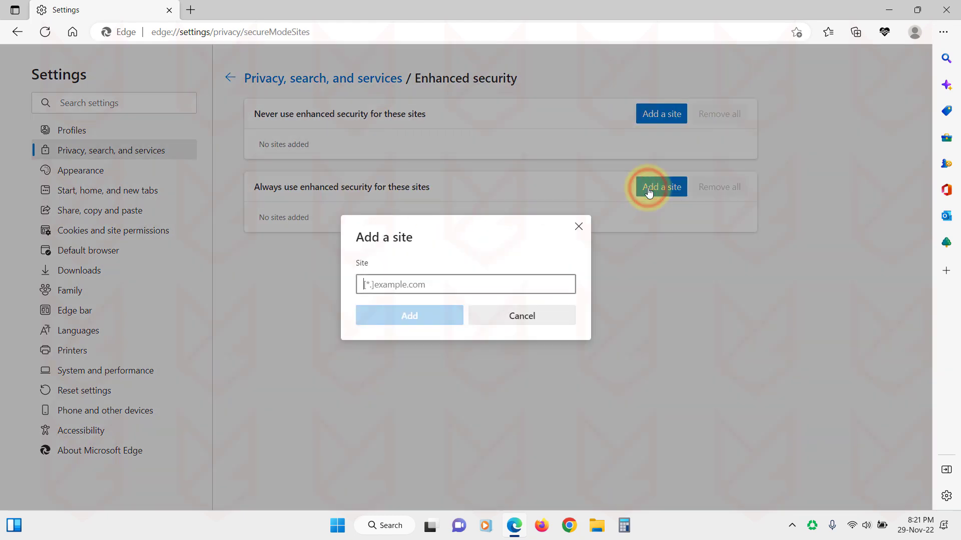
click(521, 317)
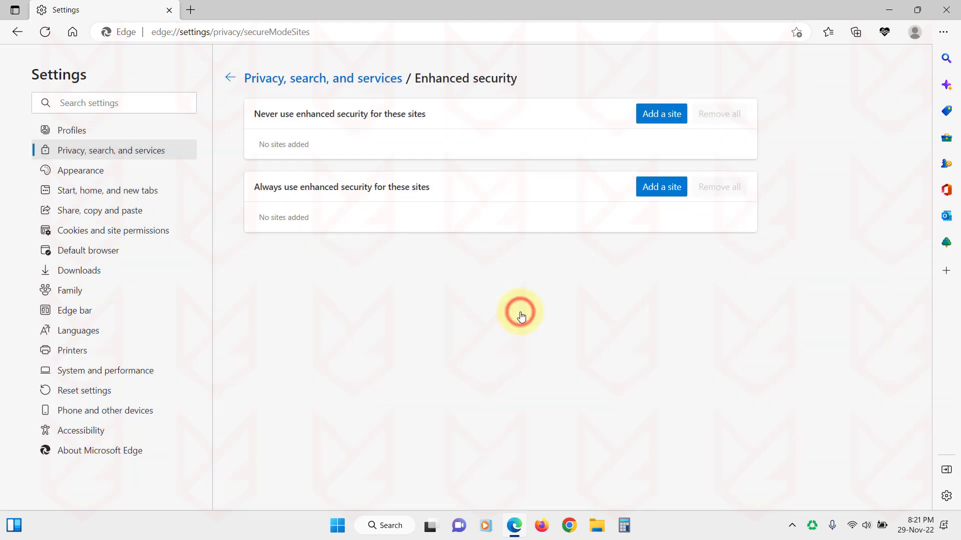
click(289, 88)
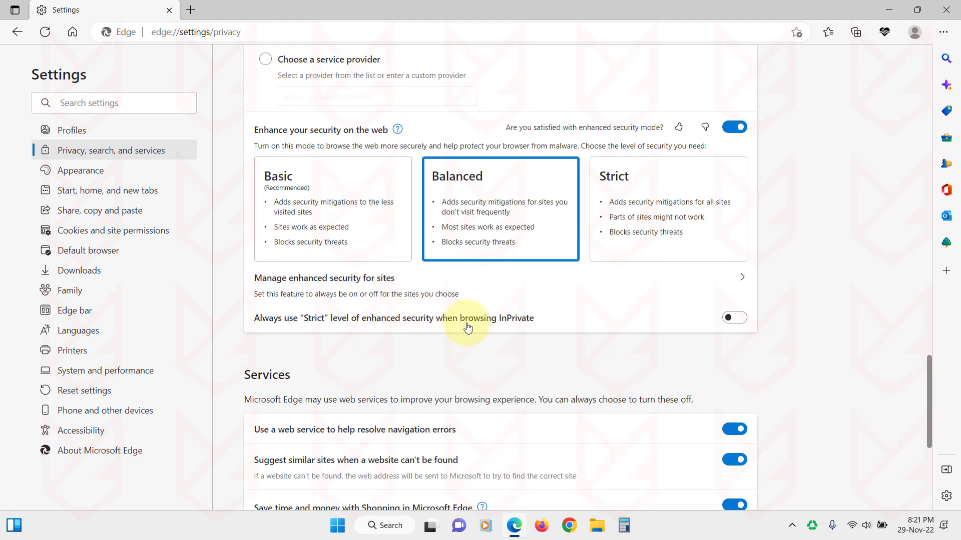
click(730, 323)
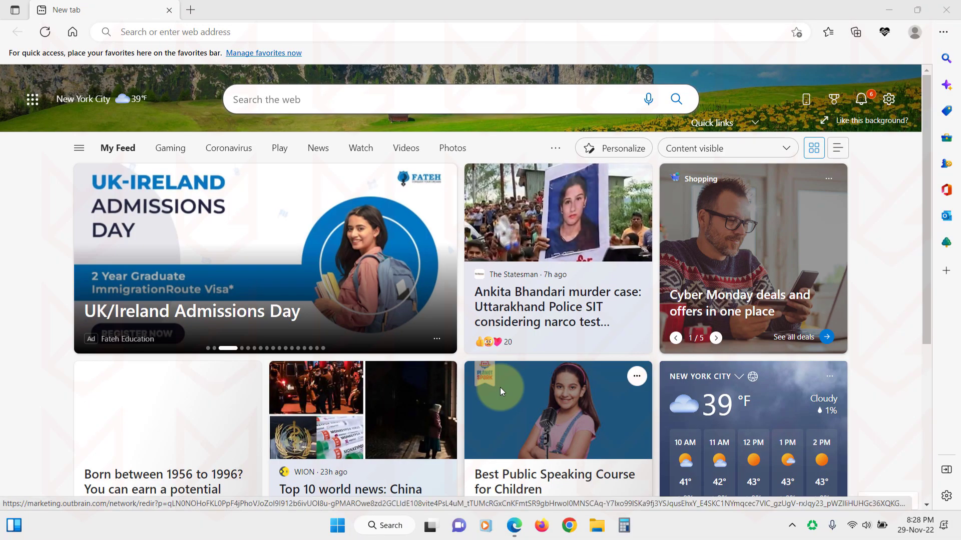
- Check the Cookies and site data options under Cookies and site permissions: cookies allowed, site lists empty
click(944, 32)
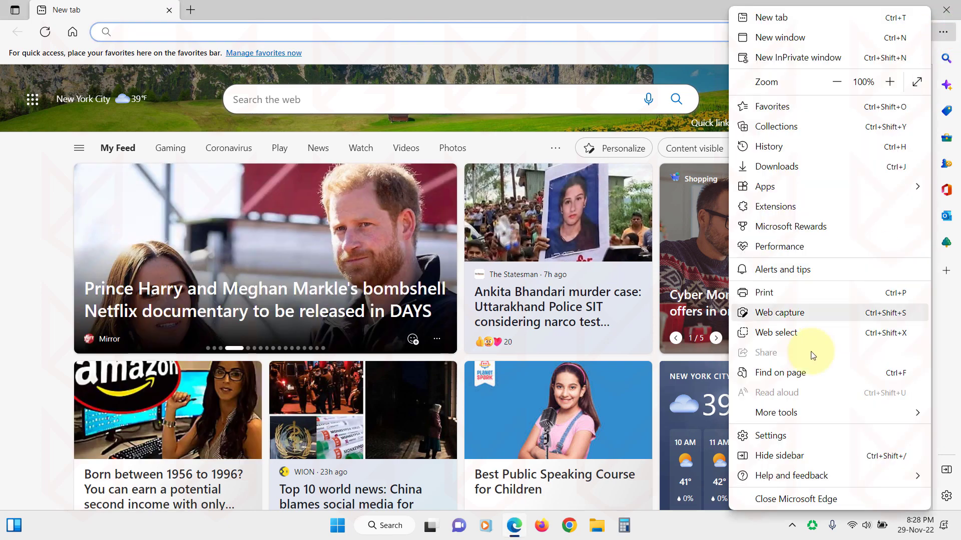
click(783, 437)
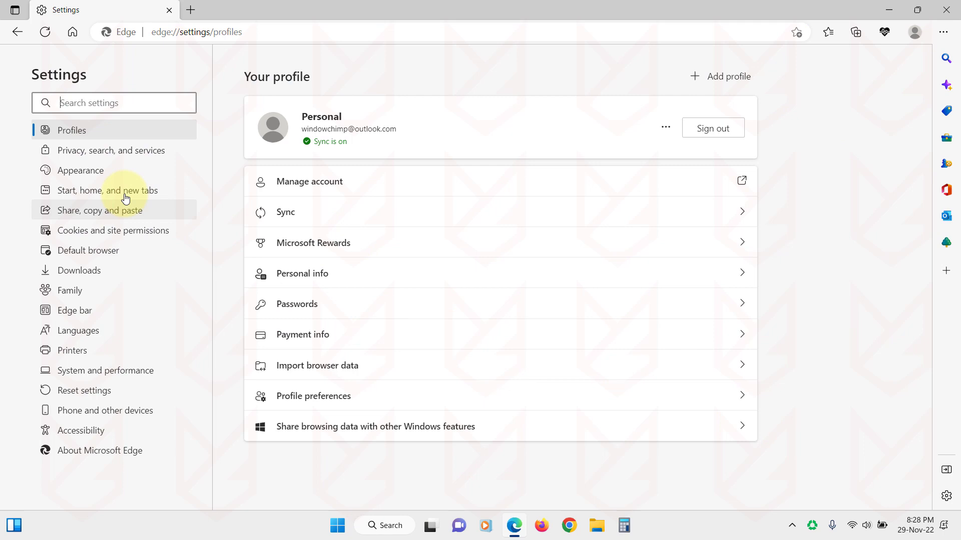
click(120, 231)
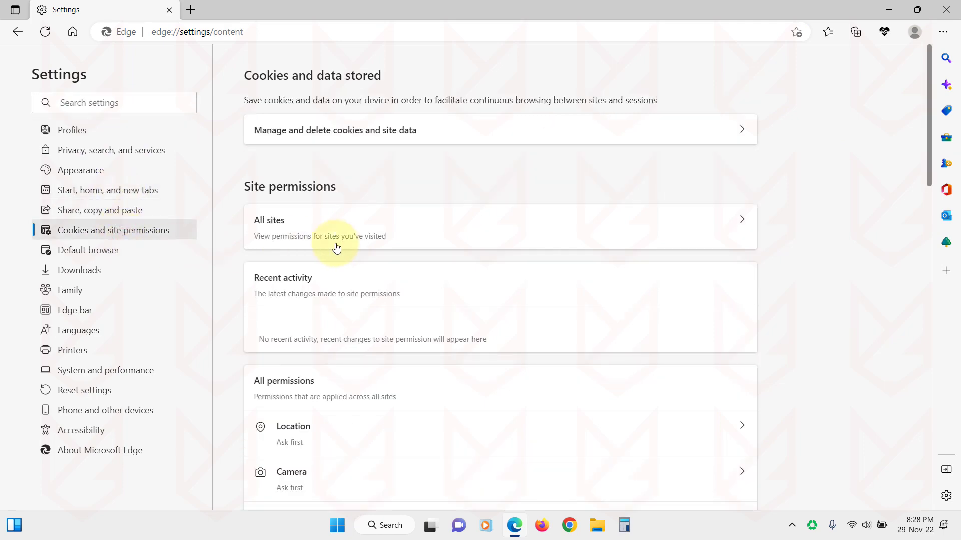
click(367, 141)
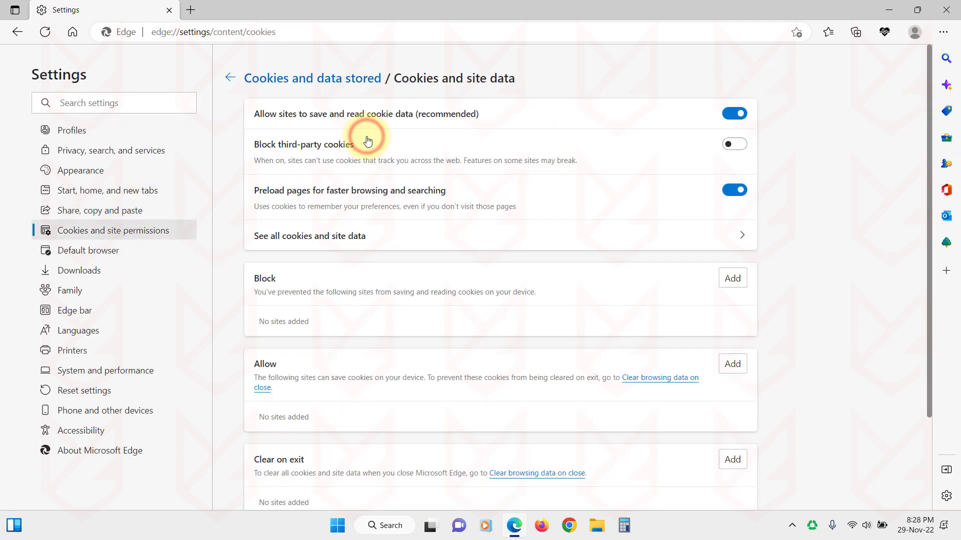
scroll(398, 357, down, 2)
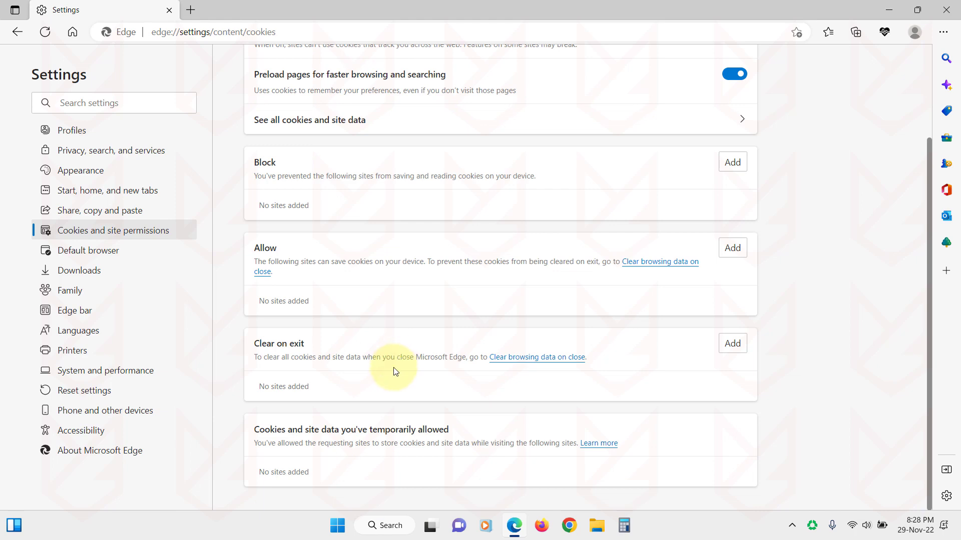
scroll(395, 357, up, 2)
click(296, 77)
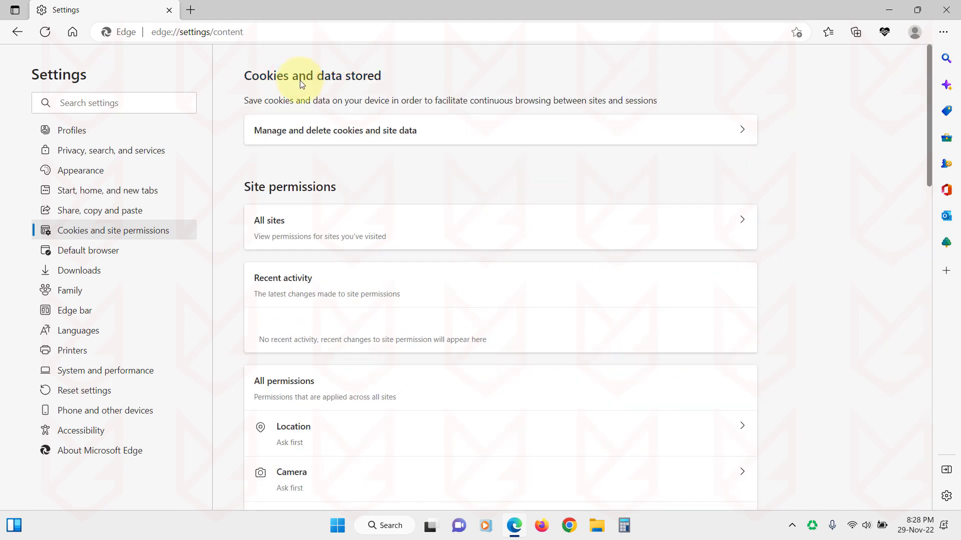
- Scroll through the full All permissions list of site permissions
scroll(356, 340, down, 2)
scroll(361, 358, down, 3)
scroll(361, 357, down, 1)
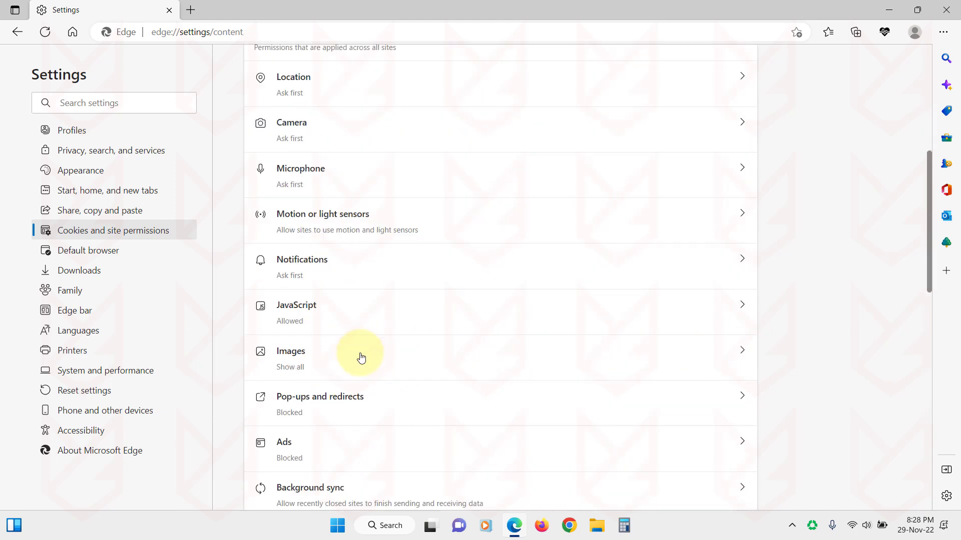
scroll(361, 358, down, 3)
scroll(361, 358, down, 3)
scroll(361, 356, down, 1)
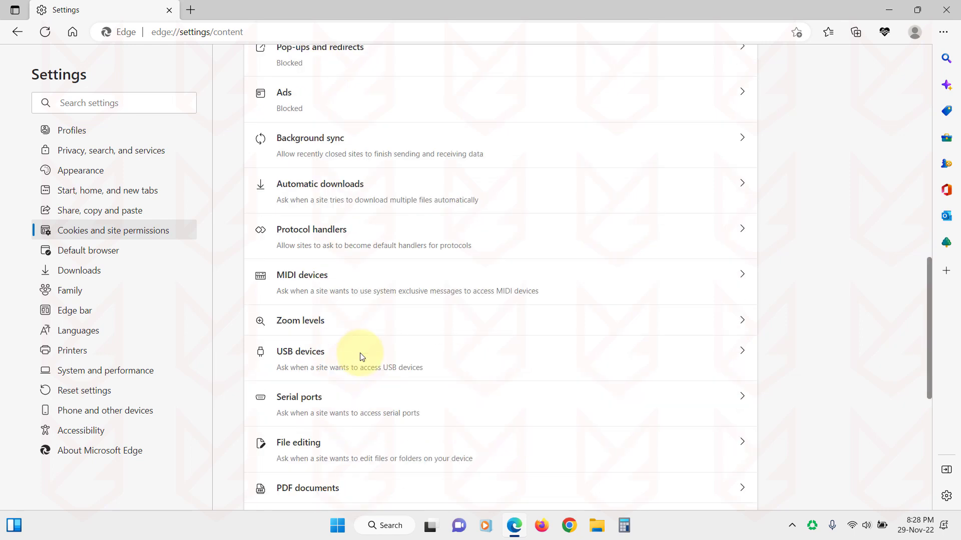
scroll(362, 358, down, 3)
scroll(362, 357, down, 4)
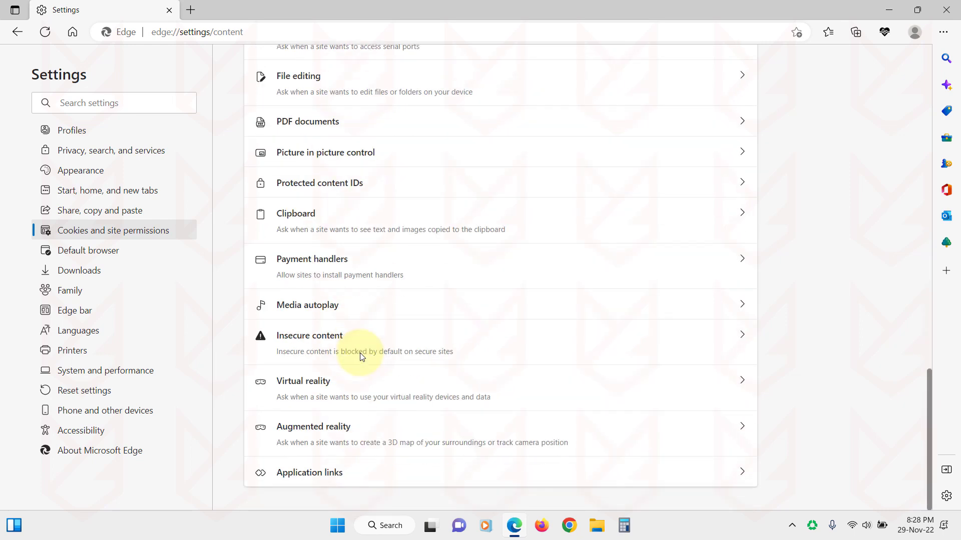